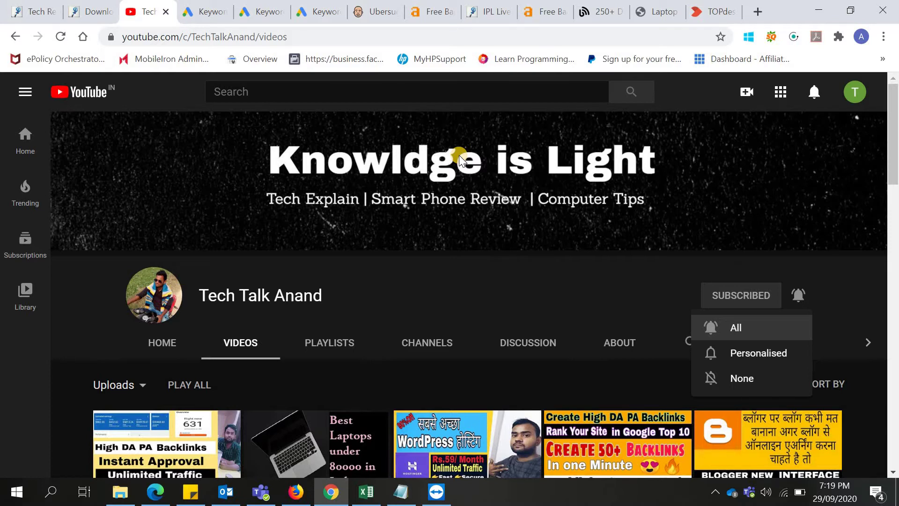
Compare the recipe keyword results in Google Keyword Planner and Ubersuggest, ending on the Keyword Planner results.
click(471, 285)
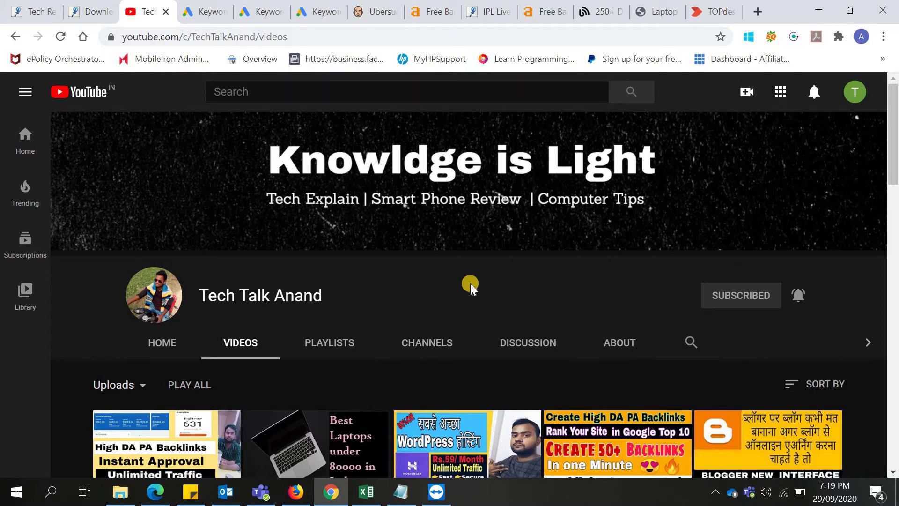
click(199, 6)
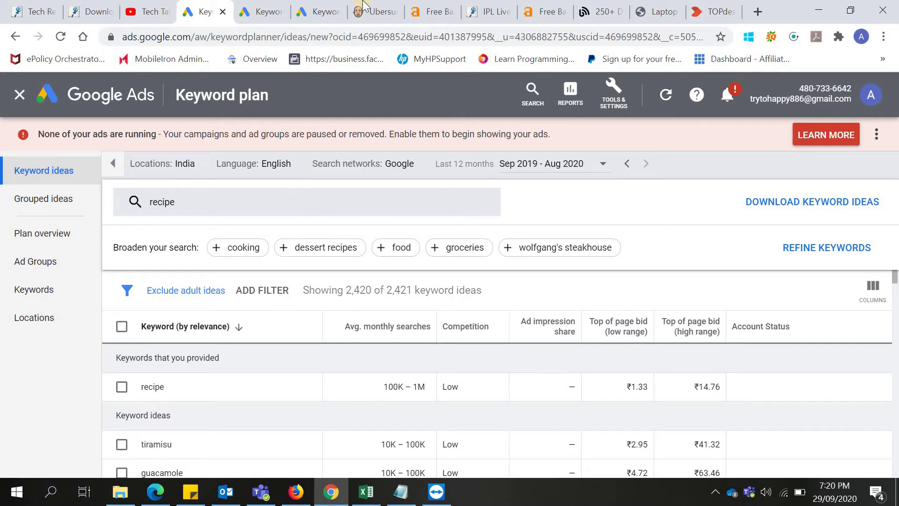
click(359, 11)
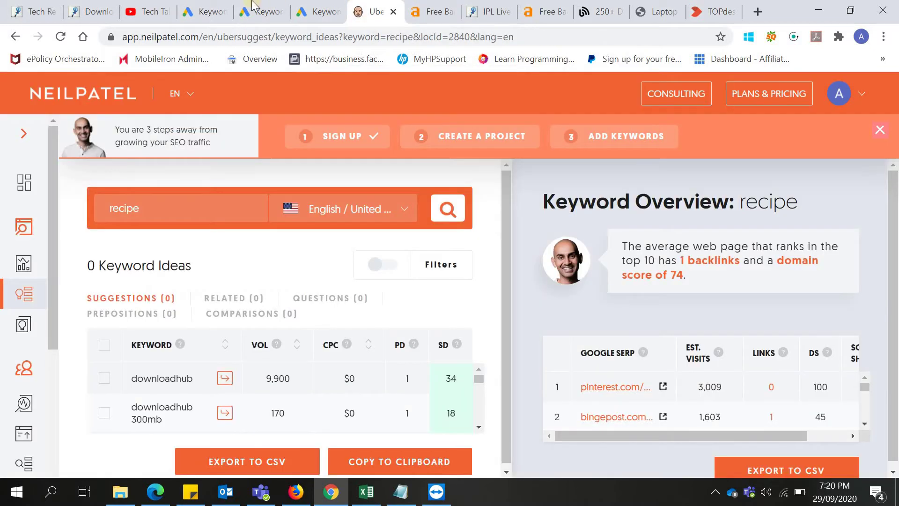
click(195, 12)
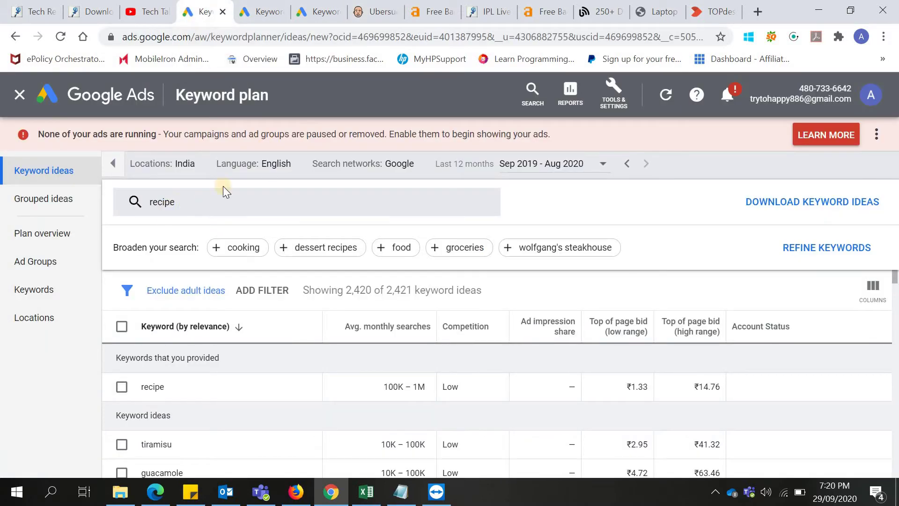
Examine the keyword ideas for recipe, including their average monthly searches, competition and page bids.
click(180, 208)
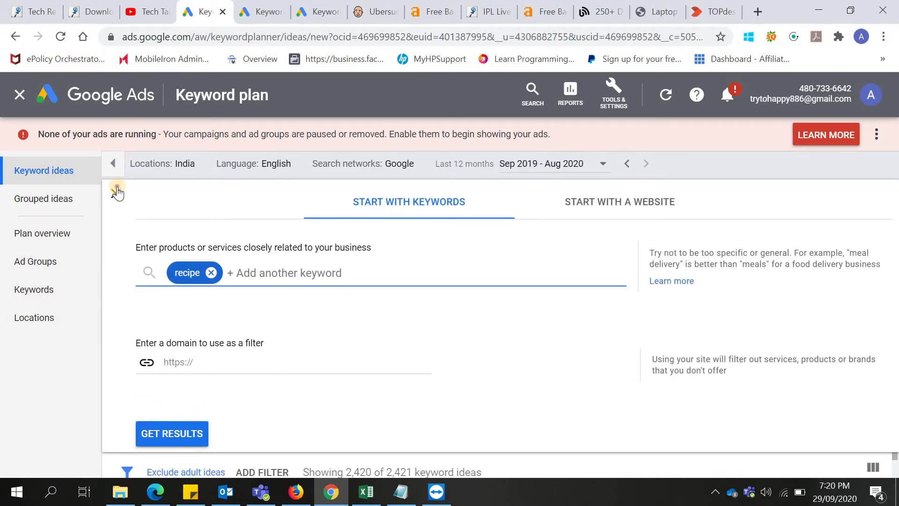
click(818, 206)
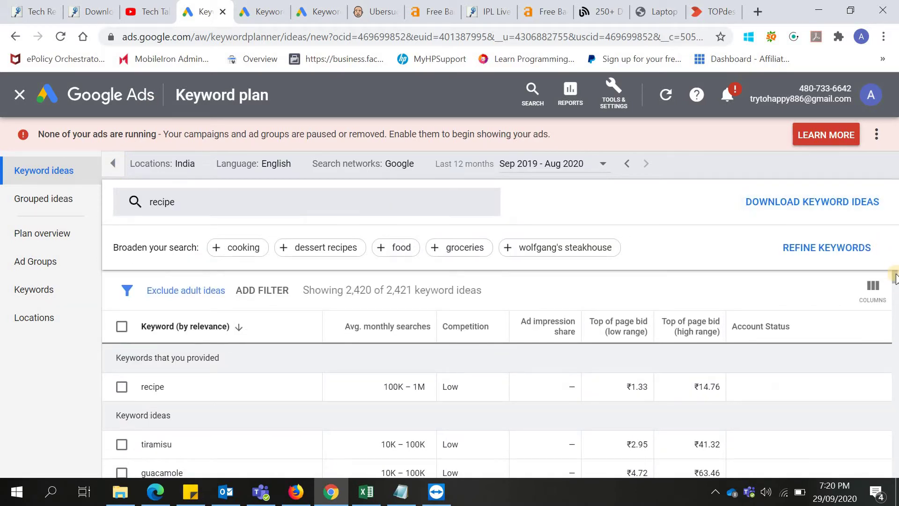
mouse_move(895, 281)
mouse_down()
mouse_move(896, 289)
mouse_move(895, 281)
mouse_up()
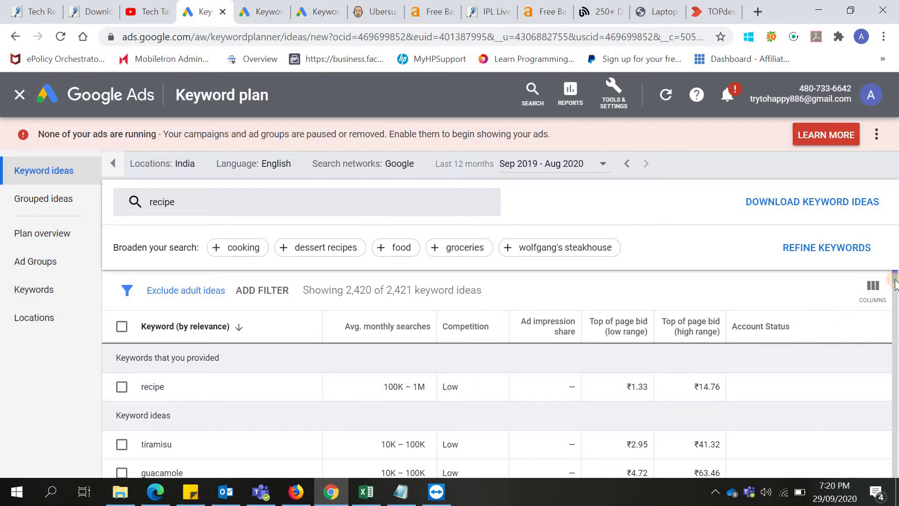
scroll(895, 281, down, 2)
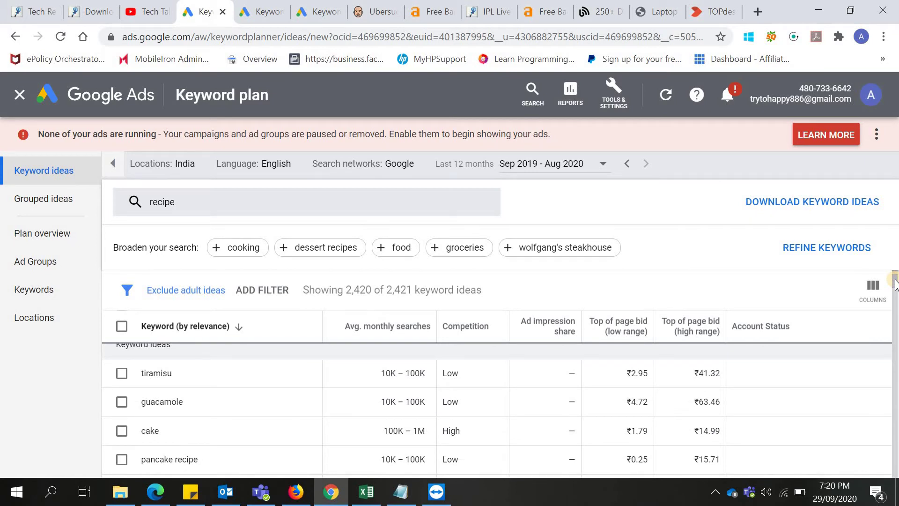
scroll(895, 286, down, 1)
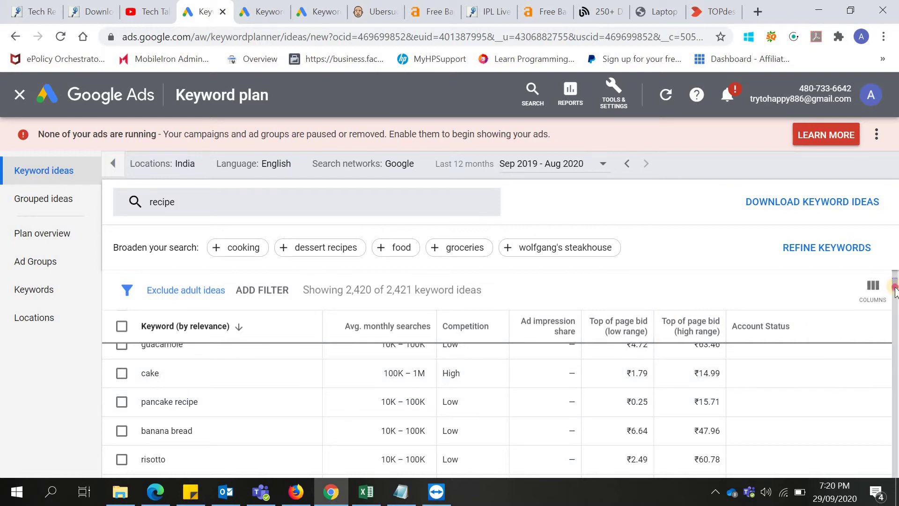
scroll(896, 290, down, 2)
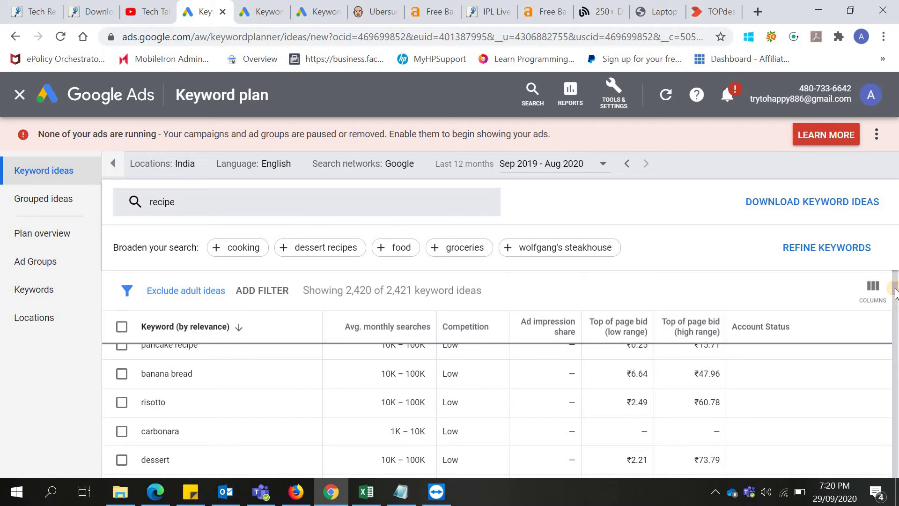
scroll(896, 295, down, 2)
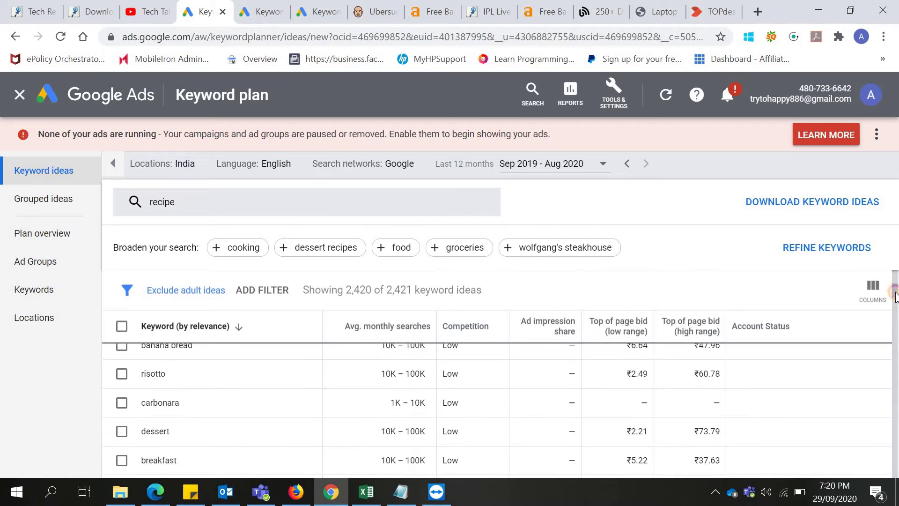
scroll(896, 300, down, 2)
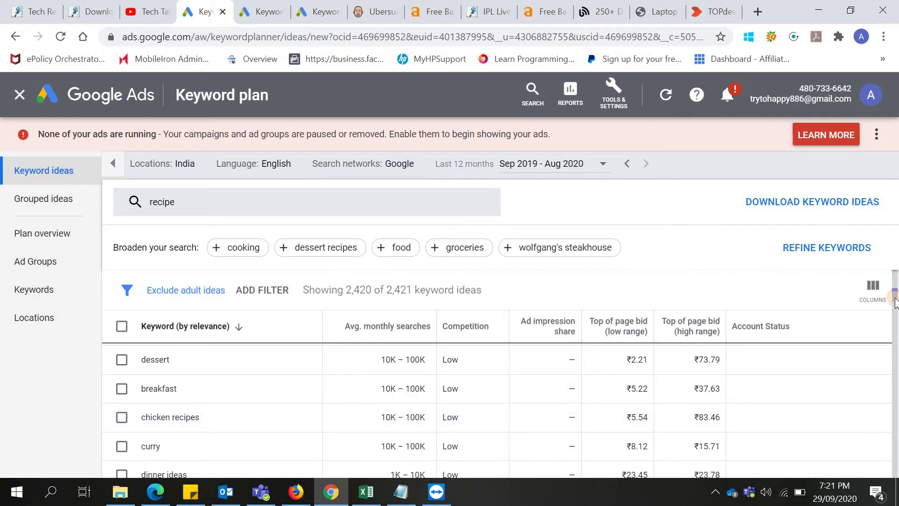
drag(895, 300, 896, 354)
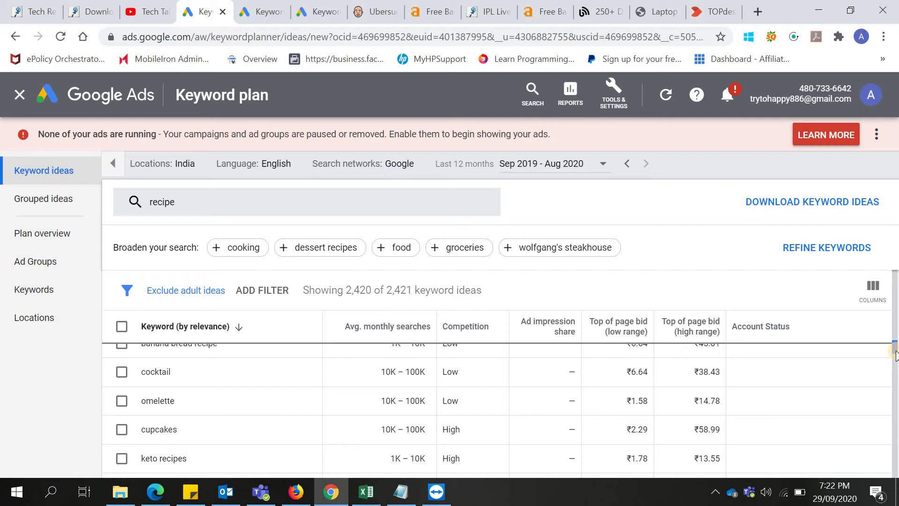
scroll(890, 354, down, 5)
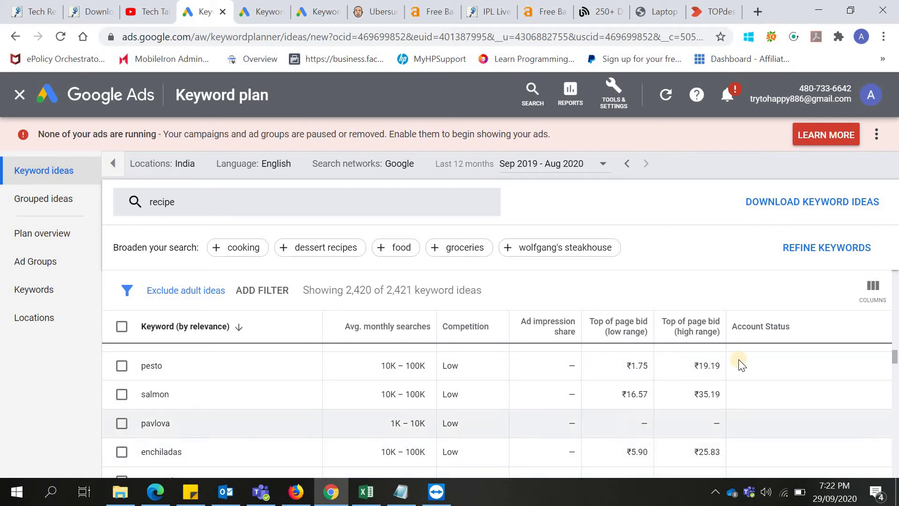
drag(895, 362, 895, 321)
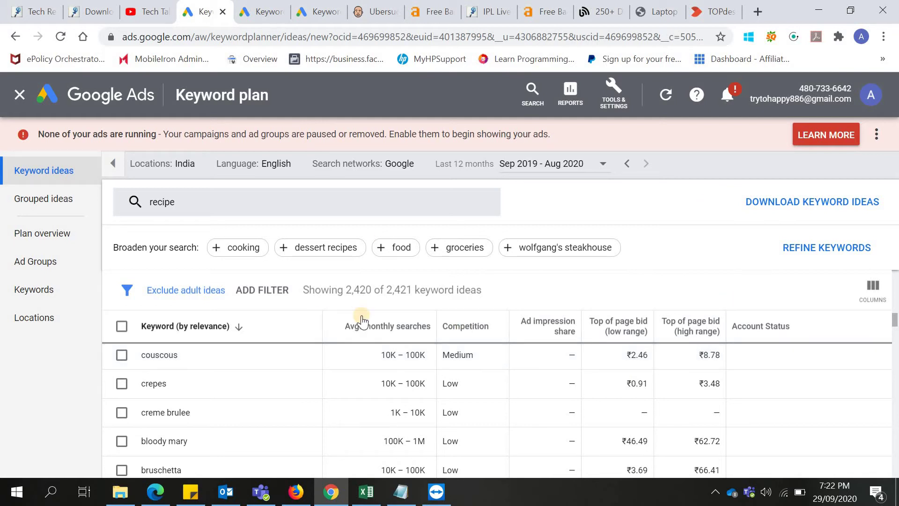
Reload the first of the two blank Keyword Planner pages and check whether the pages load.
click(261, 5)
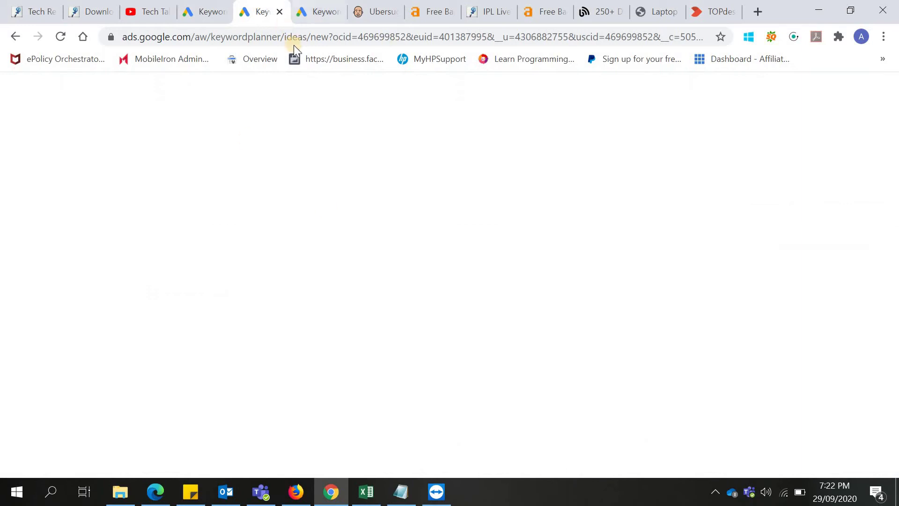
click(318, 10)
click(264, 5)
click(61, 39)
click(304, 12)
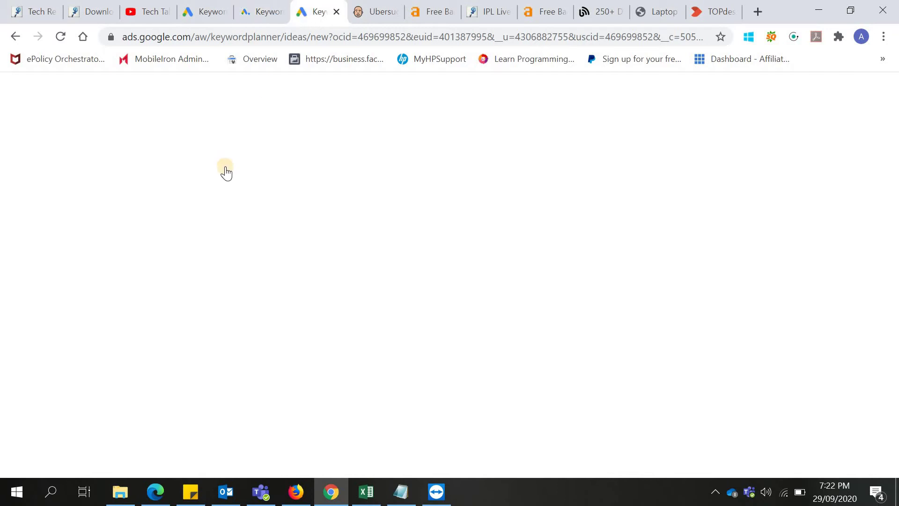
click(265, 6)
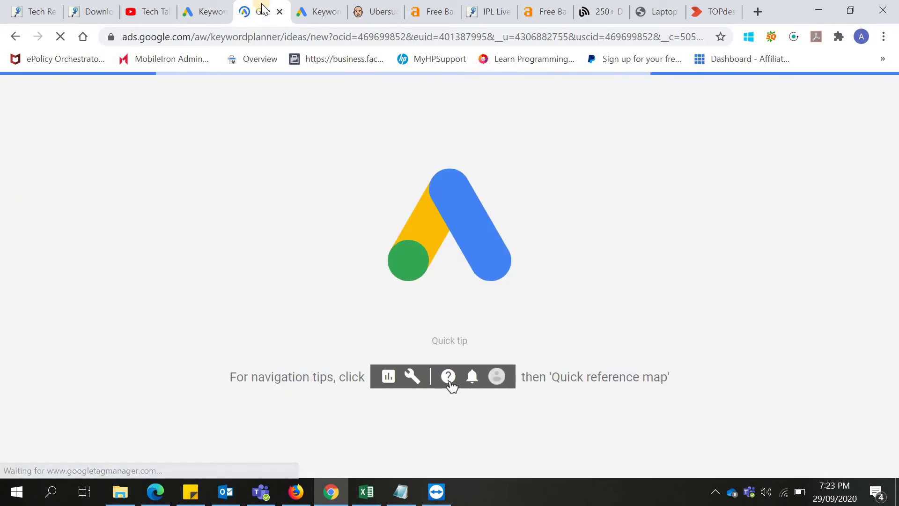
click(294, 15)
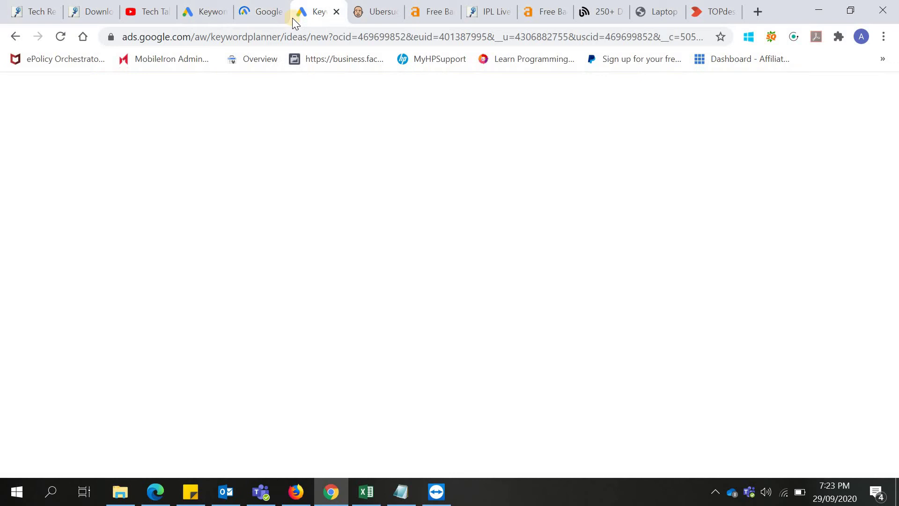
click(715, 491)
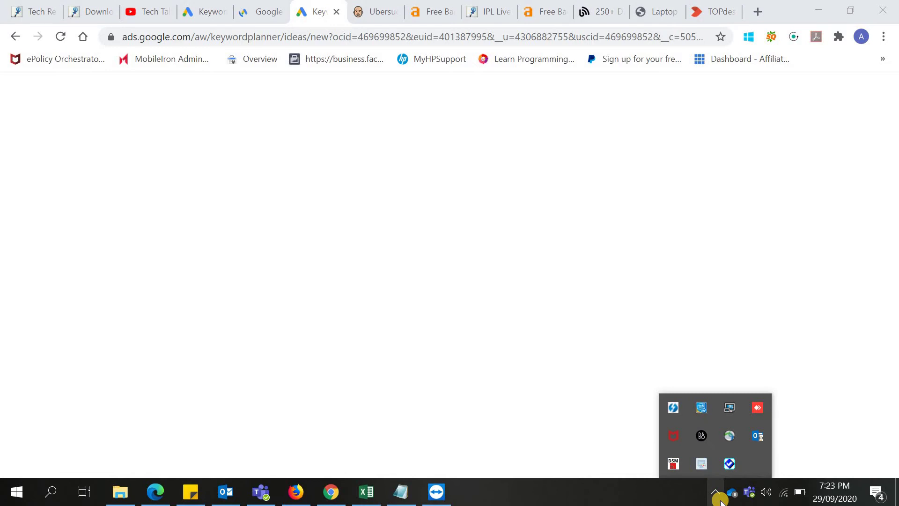
right_click(700, 468)
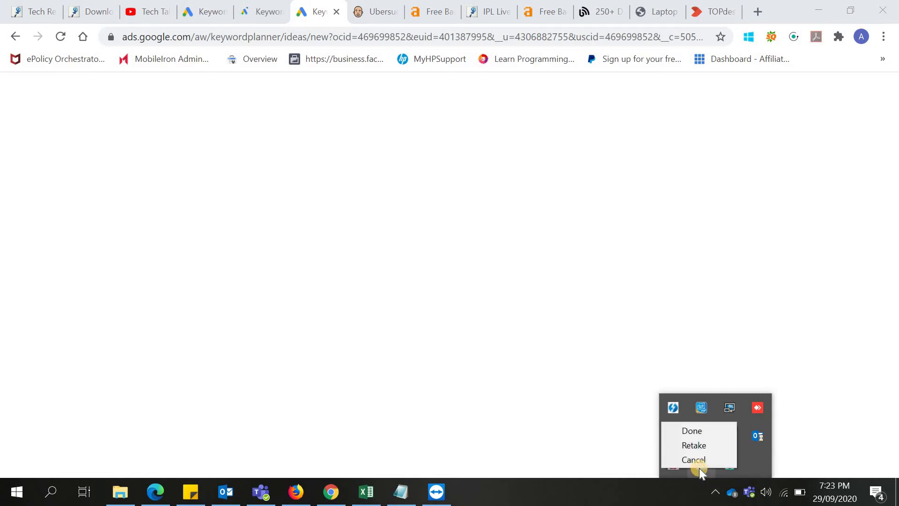
click(695, 460)
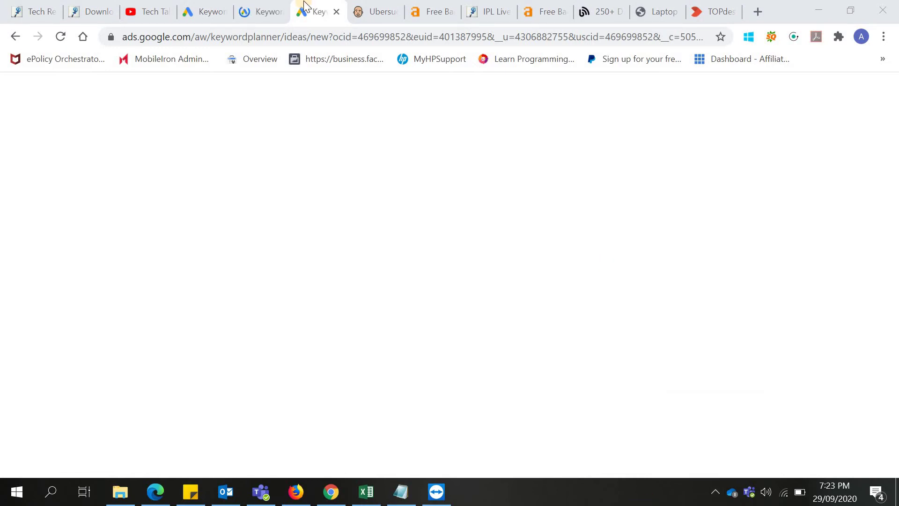
Discover new keywords for downloadhub in the reloaded Keyword Planner and close the Refine keywords pane.
click(260, 5)
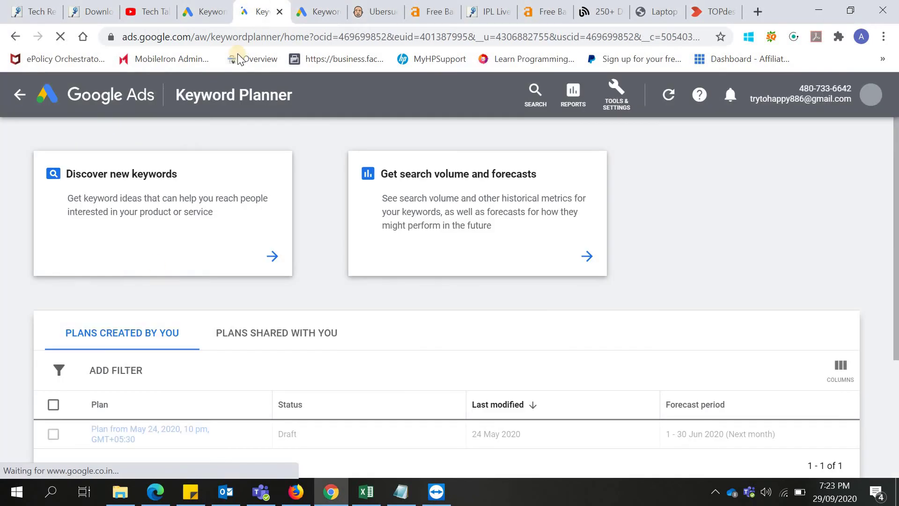
click(159, 250)
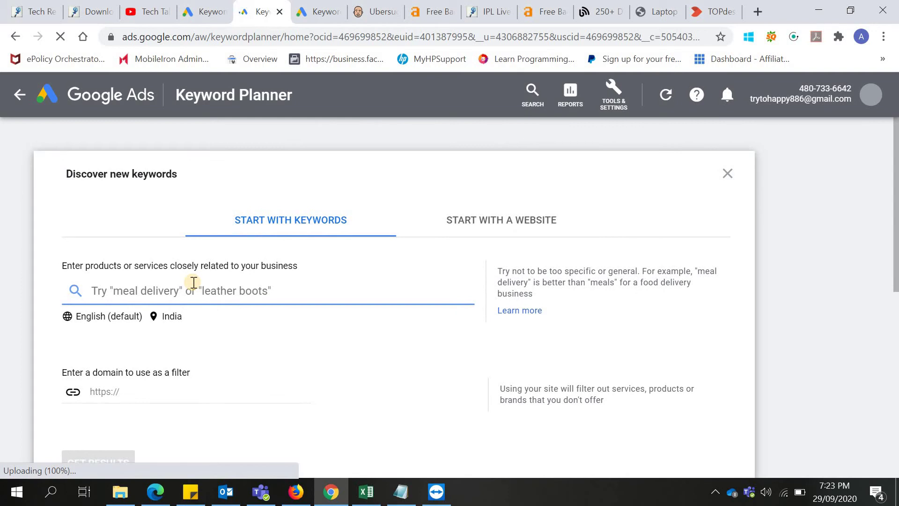
text(do)
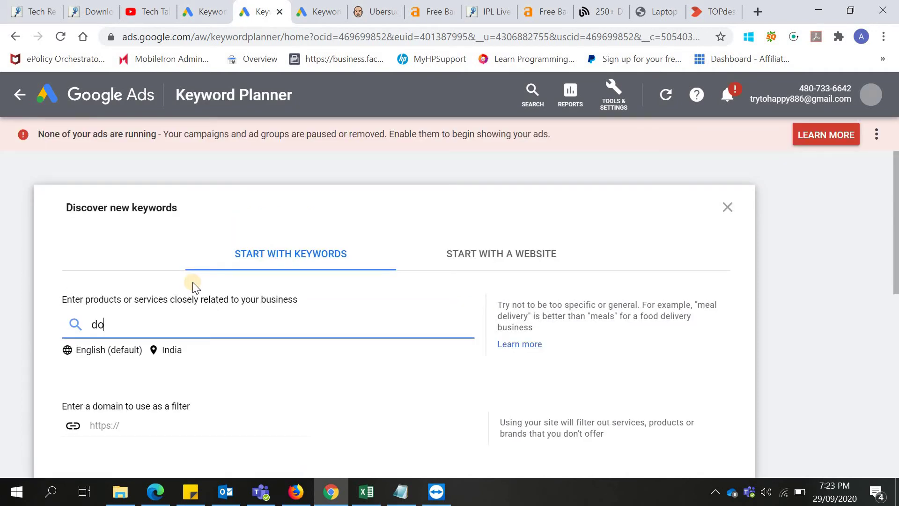
text(wnloa)
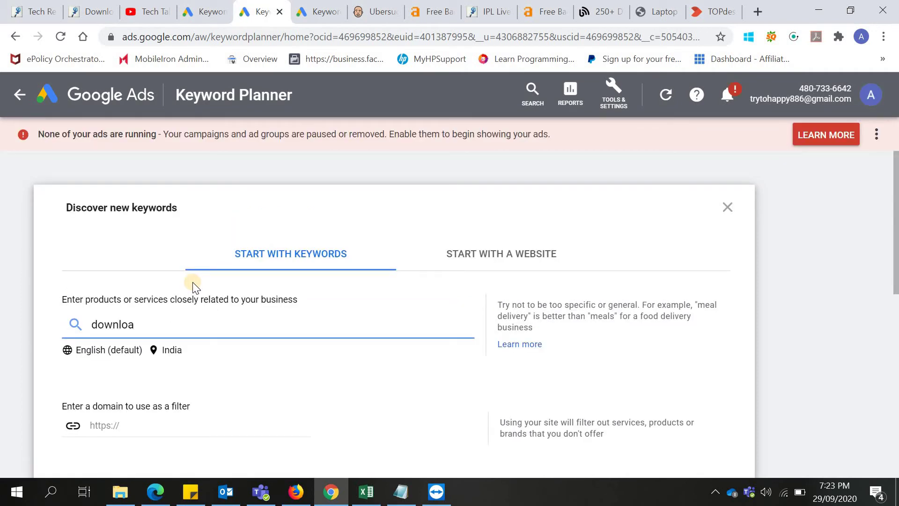
text(dhub)
key(Return)
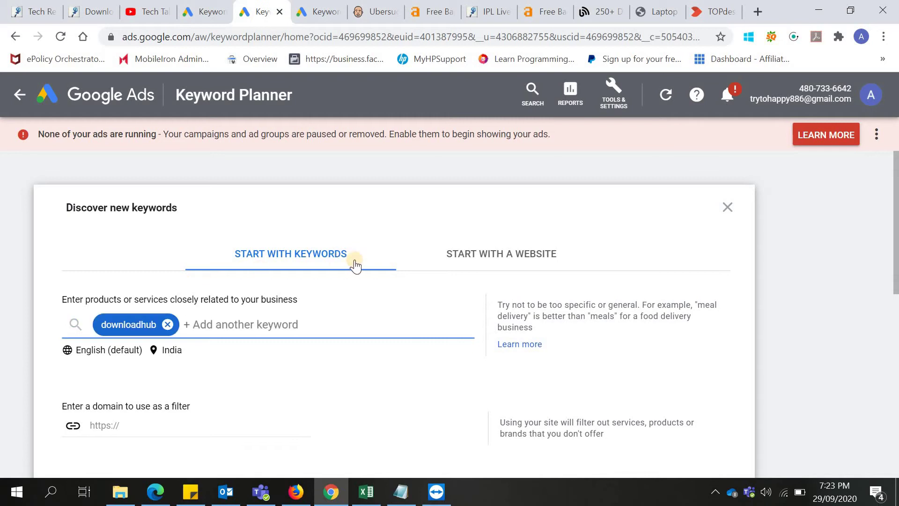
scroll(895, 237, down, 1)
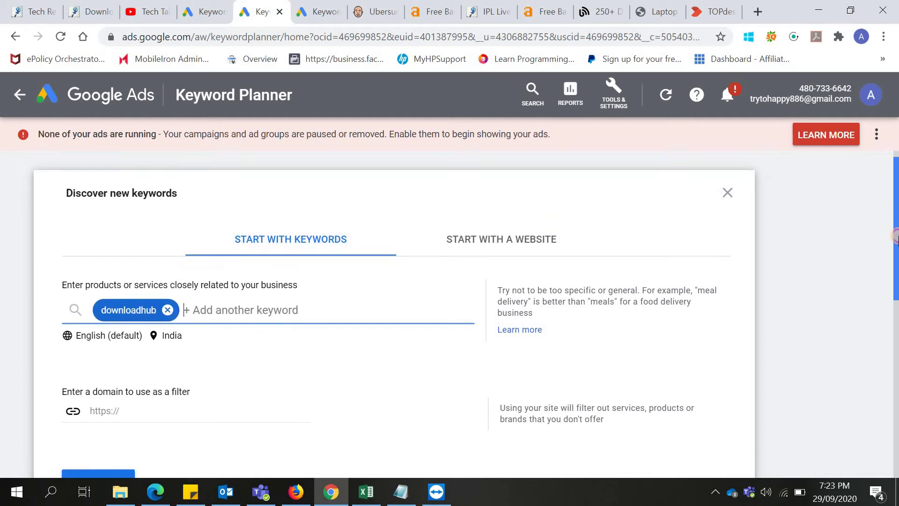
scroll(895, 237, down, 1)
click(104, 385)
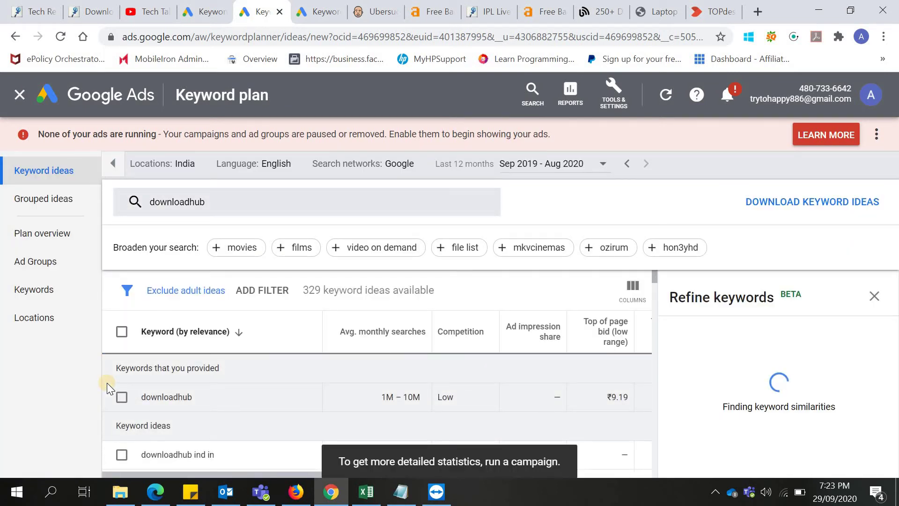
click(874, 296)
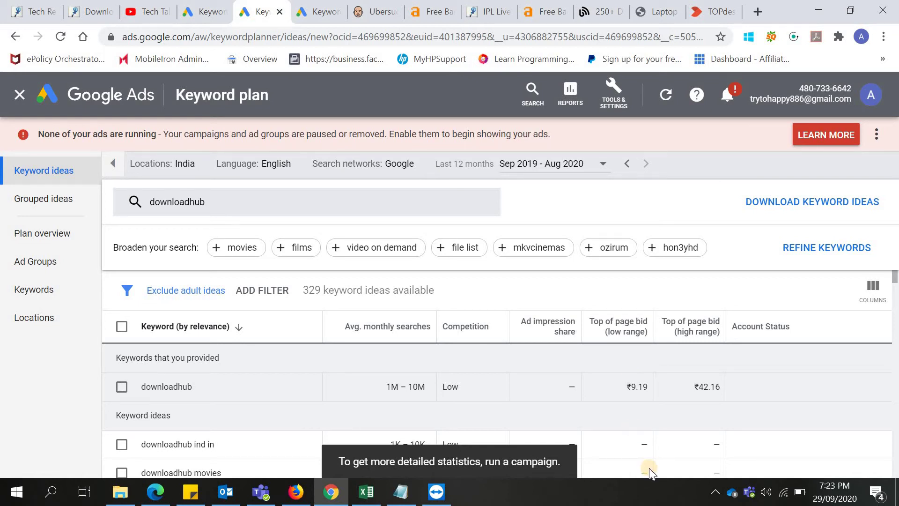
click(714, 494)
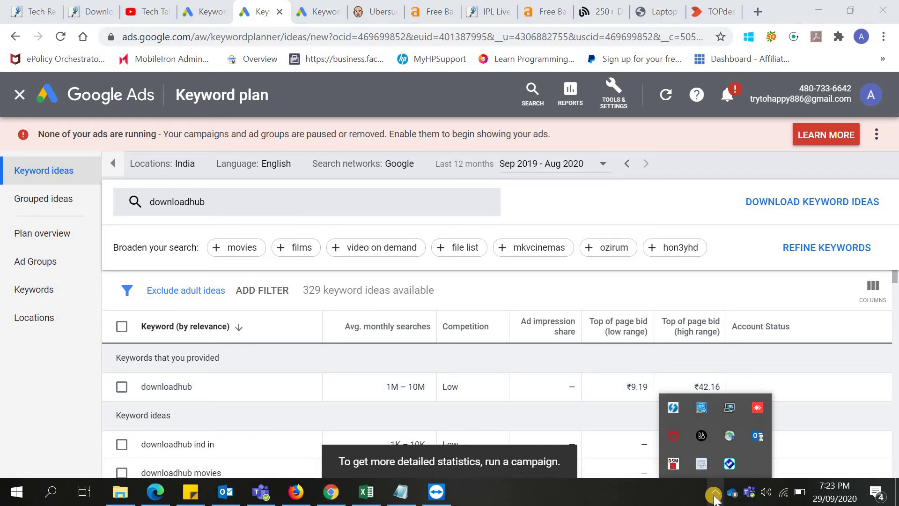
click(715, 495)
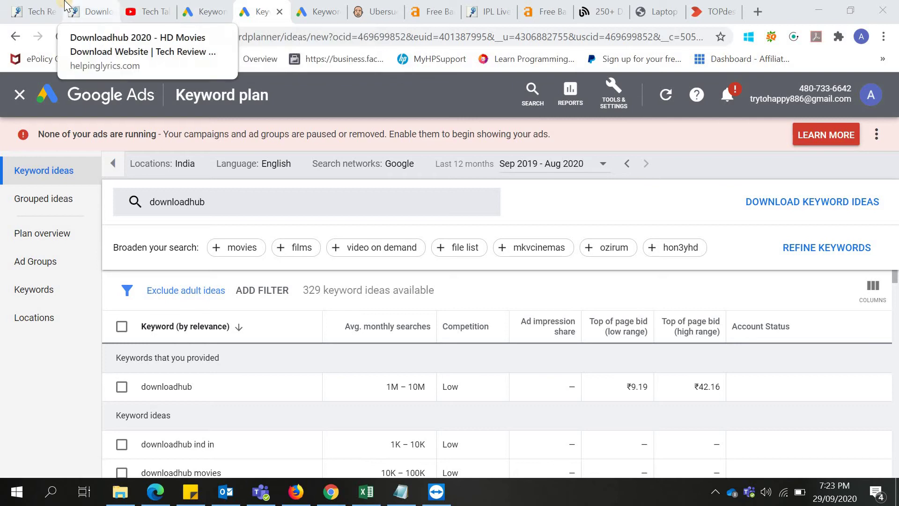
Look through the Downloadhub 2020 article on helpinglyrics.com and return to its beginning.
click(93, 10)
click(302, 42)
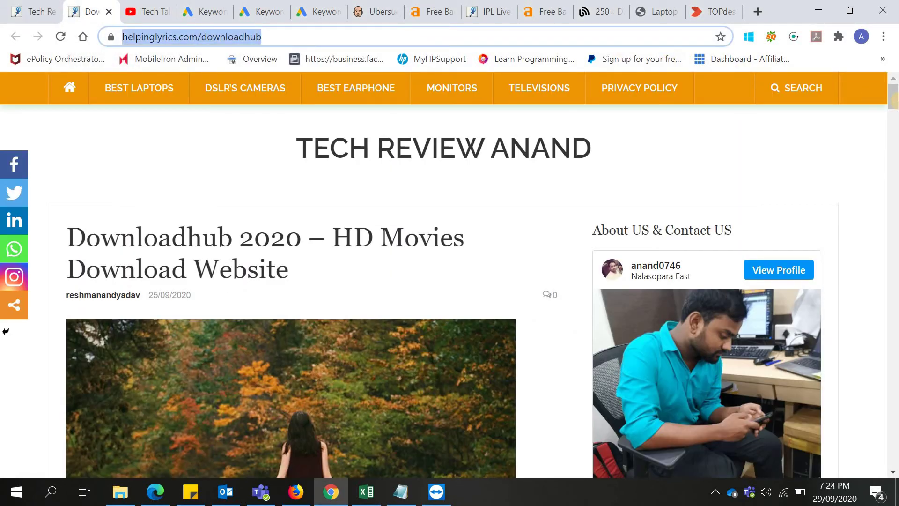
drag(896, 124, 879, 395)
click(875, 399)
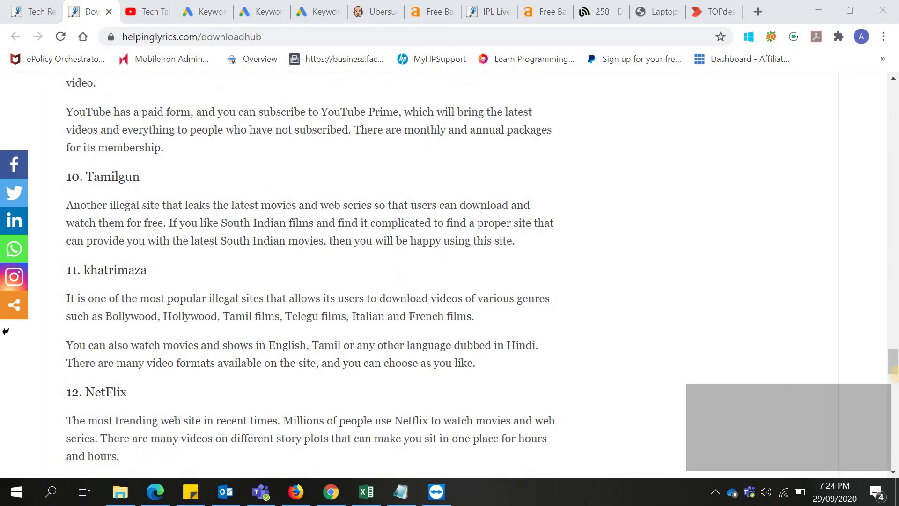
drag(895, 430, 897, 88)
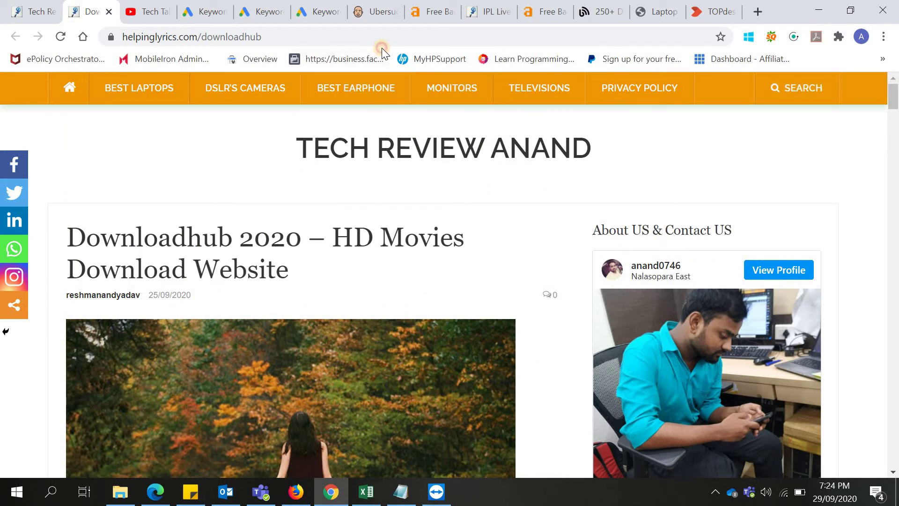
Highlight the downloadhub article's web address, and look through the downloadhub keyword ideas in Keyword Planner, returning to the start of the list.
click(371, 38)
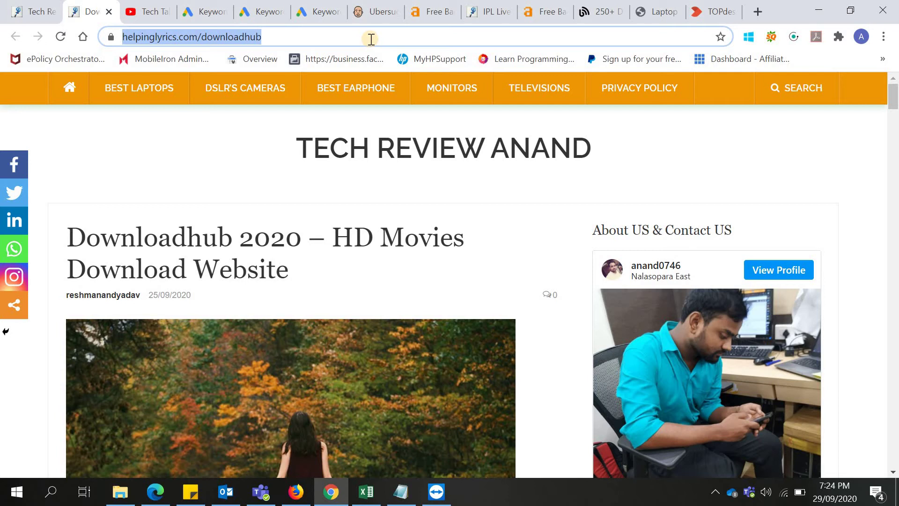
click(263, 12)
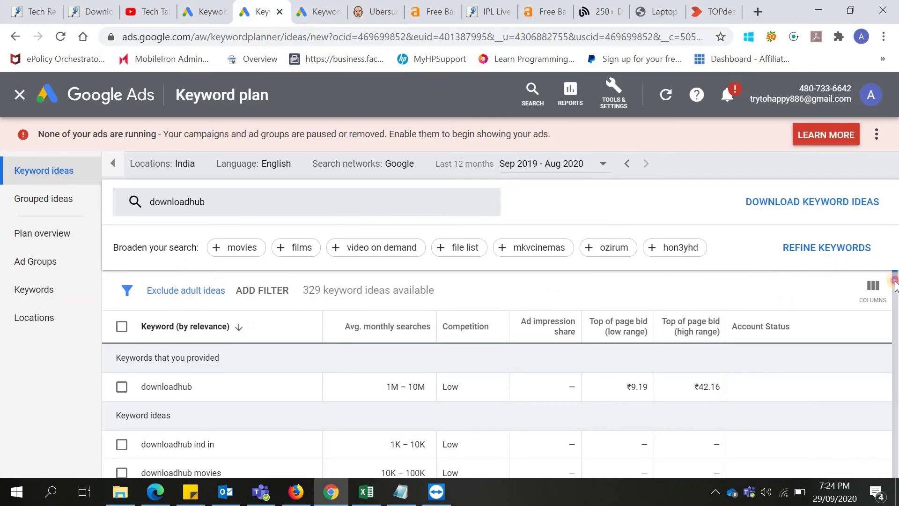
scroll(896, 284, down, 2)
scroll(896, 286, down, 1)
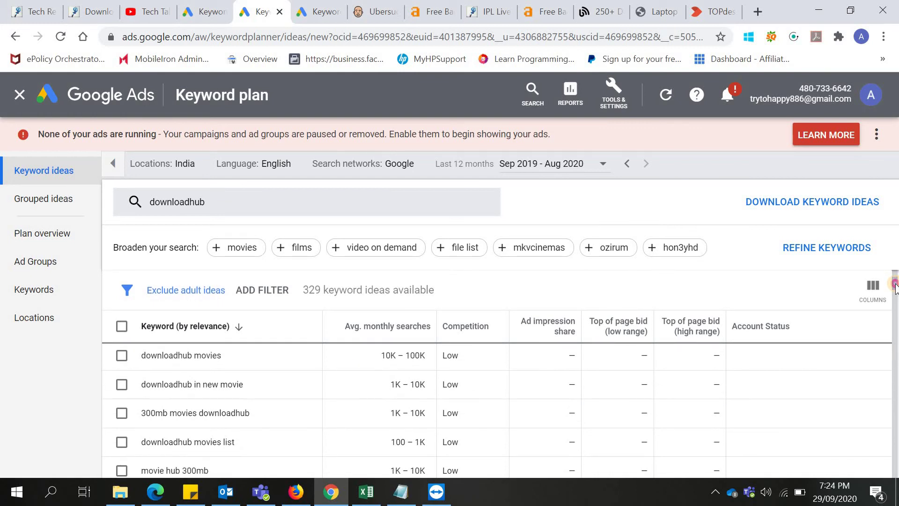
scroll(896, 288, down, 2)
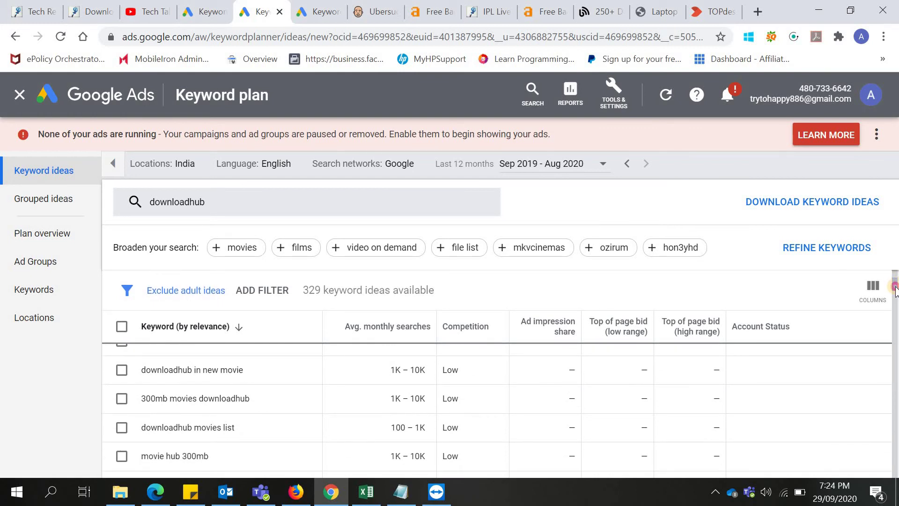
drag(896, 293, 896, 266)
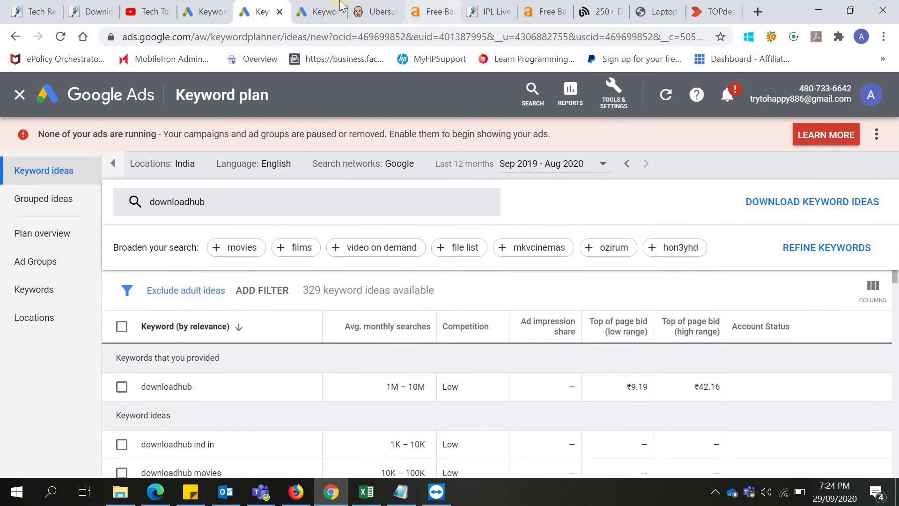
Examine the keyword ideas for whatsAppgroup in the other Keyword Planner page, including monthly searches, competition and page bids, and return to the list's start.
click(320, 7)
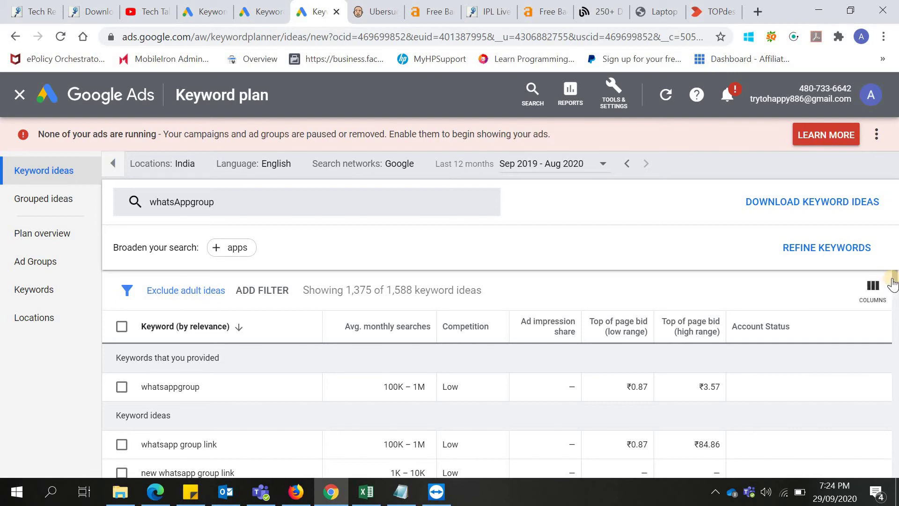
scroll(894, 279, down, 1)
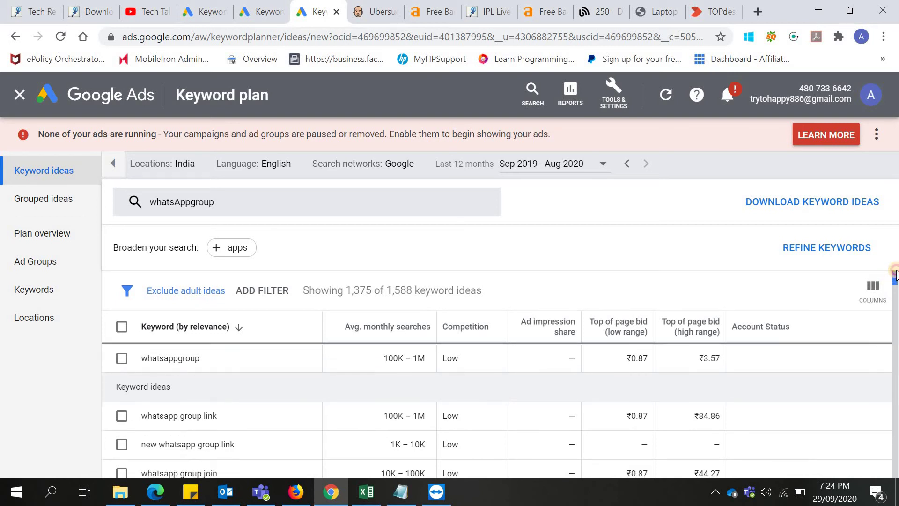
scroll(896, 274, up, 1)
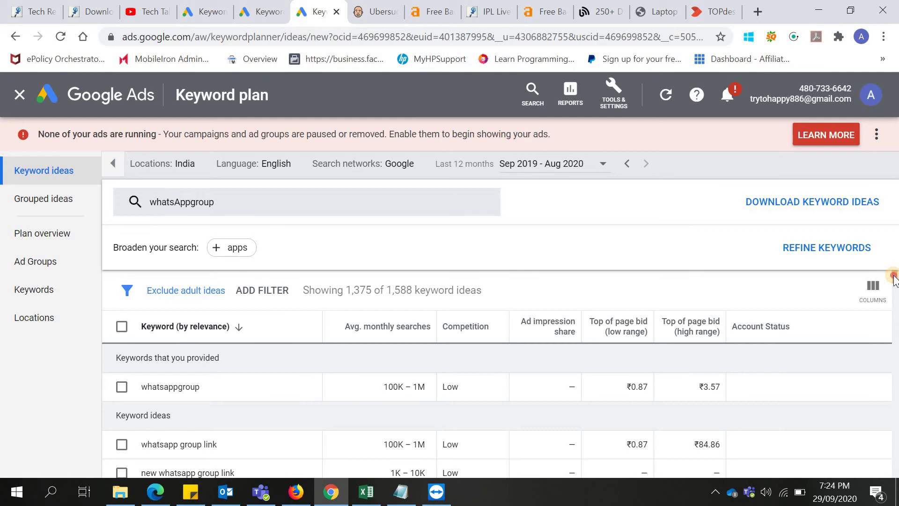
drag(893, 279, 854, 341)
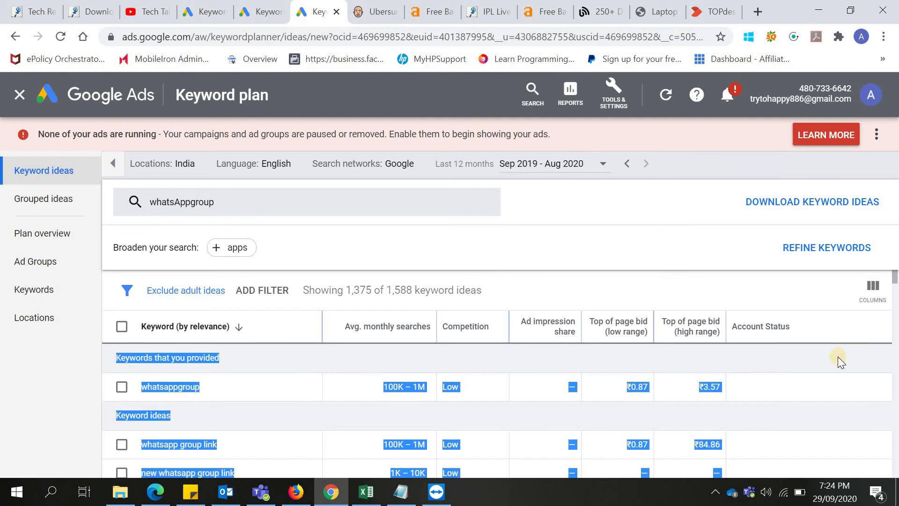
click(727, 375)
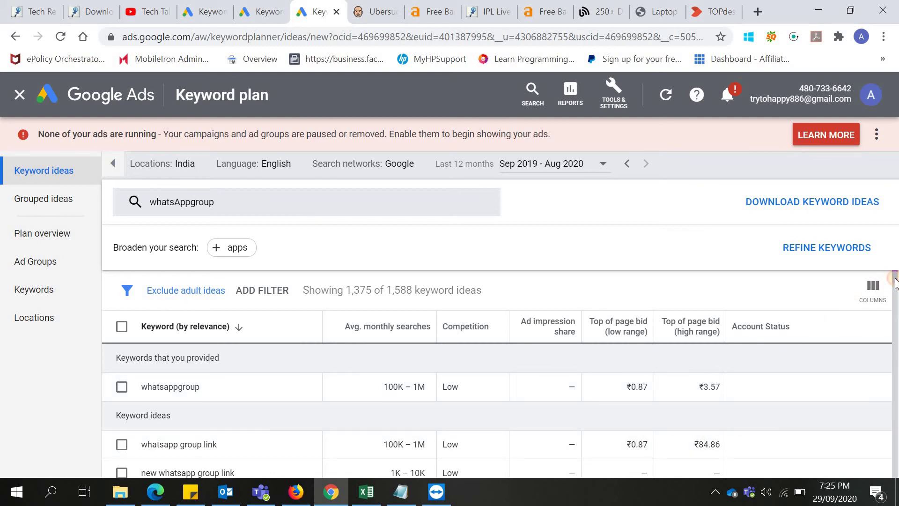
scroll(895, 283, down, 2)
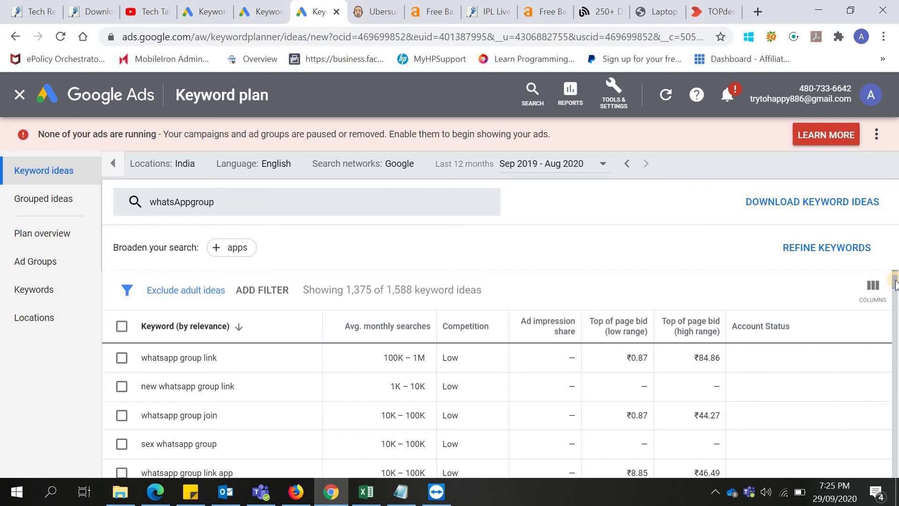
drag(895, 285, 896, 291)
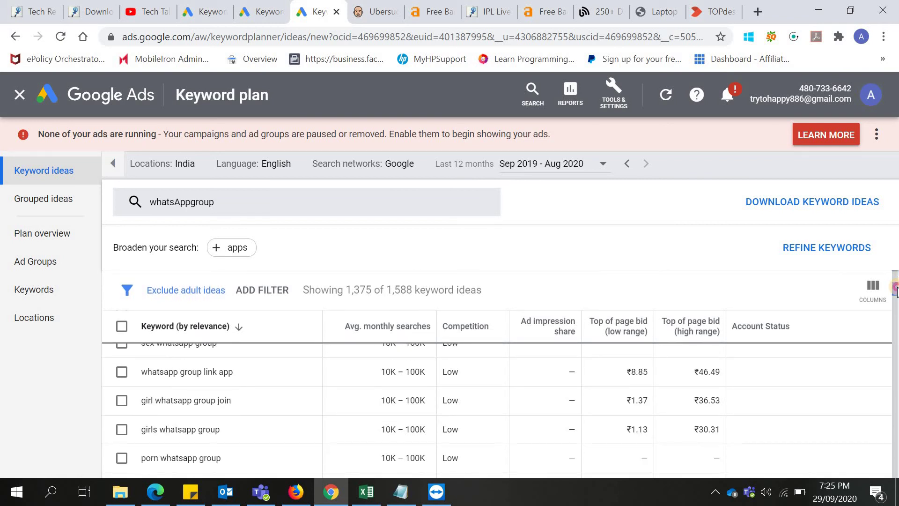
scroll(897, 295, down, 3)
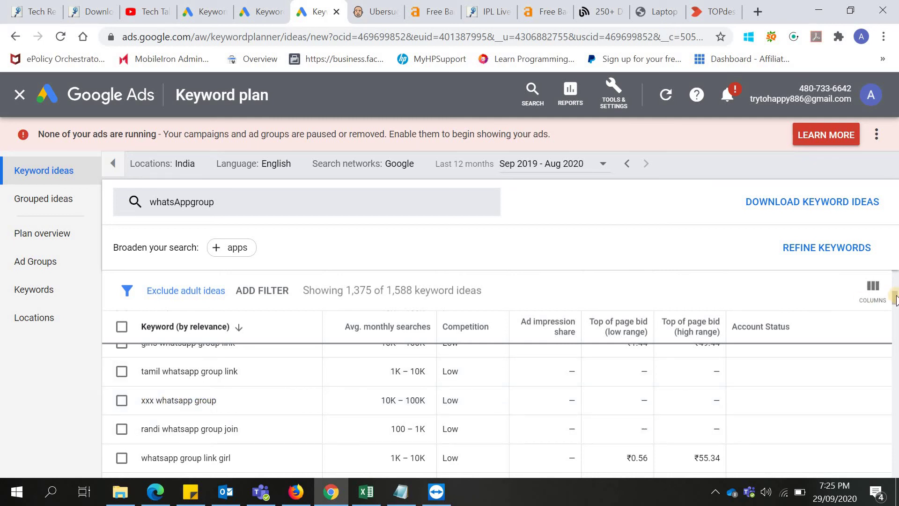
scroll(895, 295, up, 2)
scroll(895, 288, up, 3)
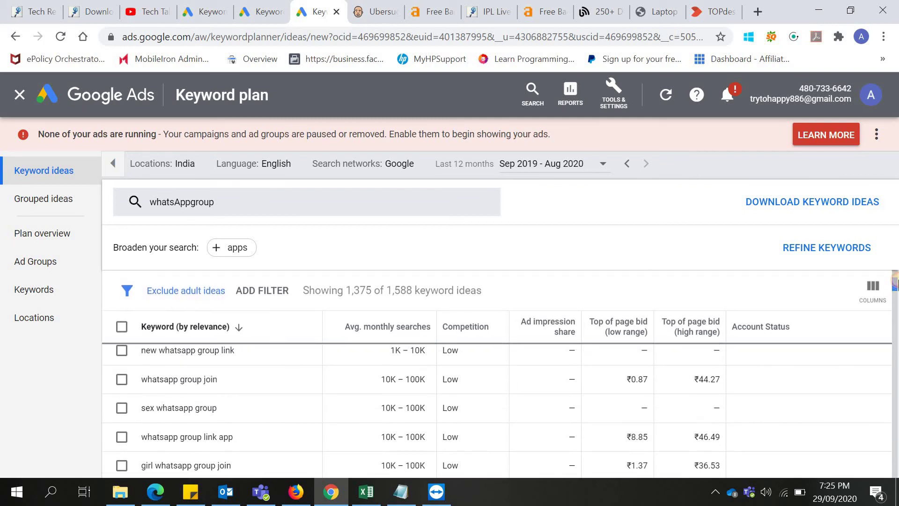
scroll(896, 286, up, 1)
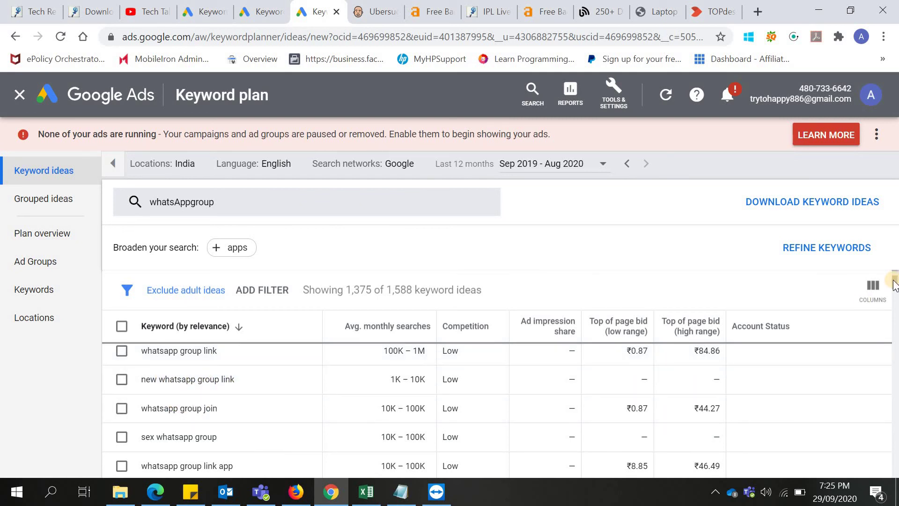
drag(895, 285, 896, 250)
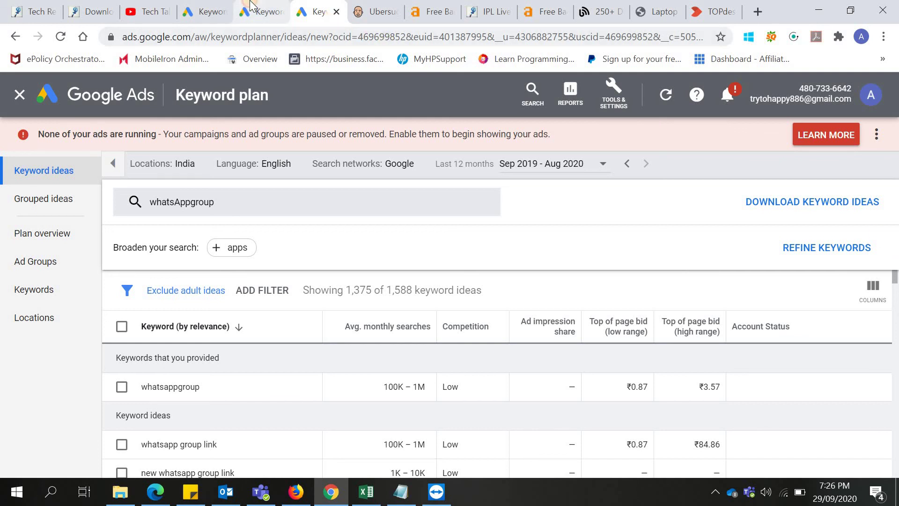
Go back through the downloadhub keyword ideas to the first open Keyword Planner page.
click(251, 5)
click(216, 5)
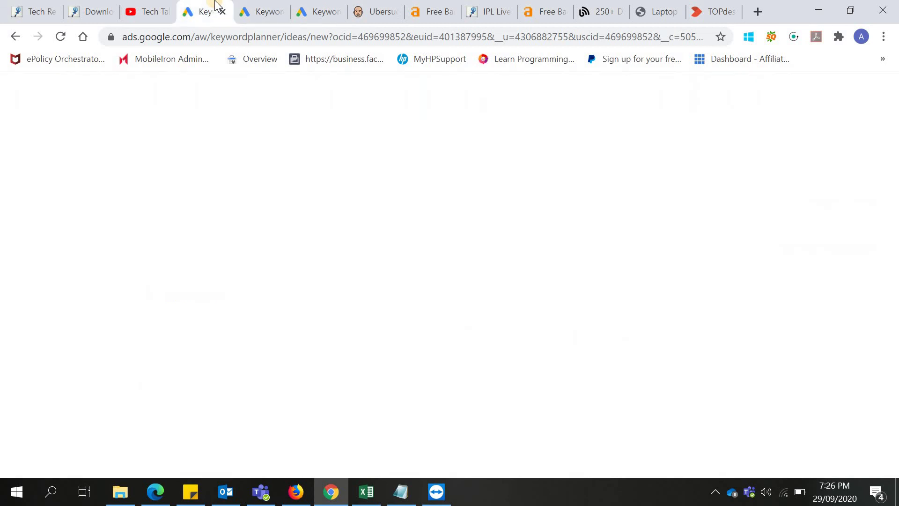